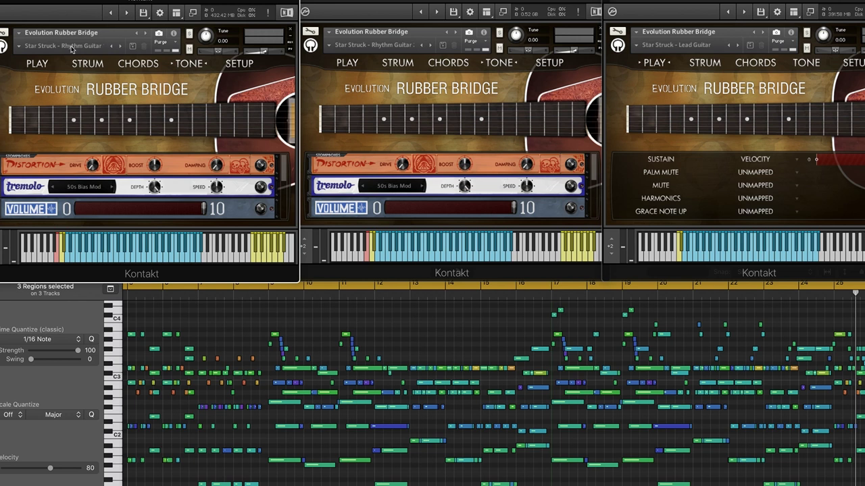
Start playback of the three selected guitar regions from bar 5
scroll(361, 326, left, 5)
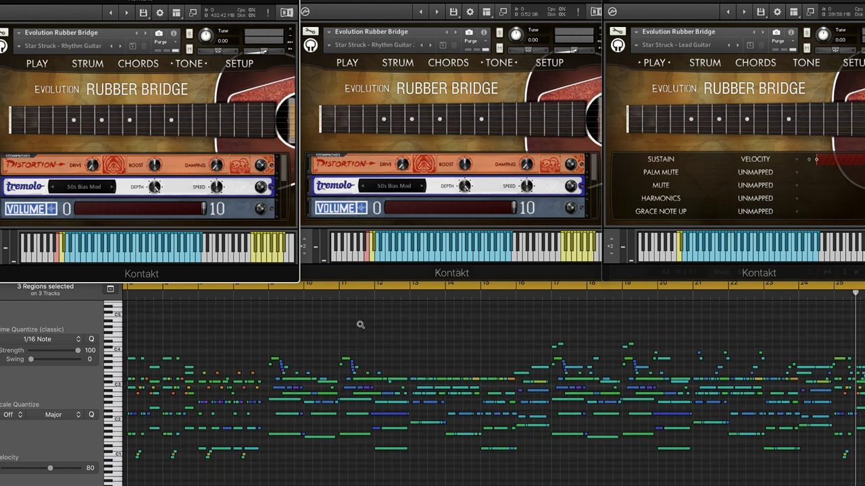
scroll(368, 327, left, 3)
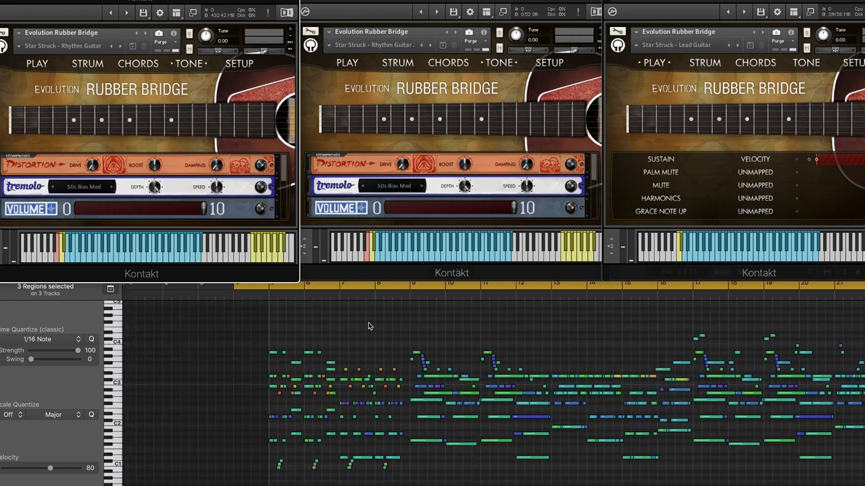
click(269, 288)
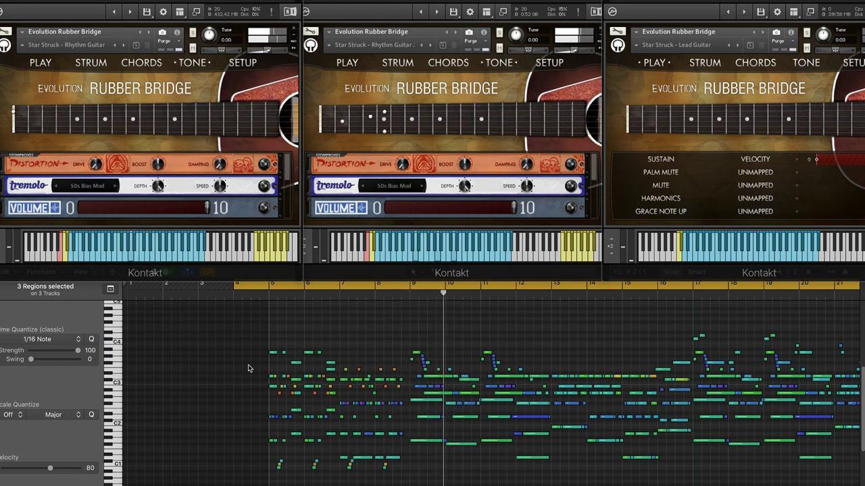
Show the guitar channels in the mixer, then reopen the guitar regions in the piano roll
key(x)
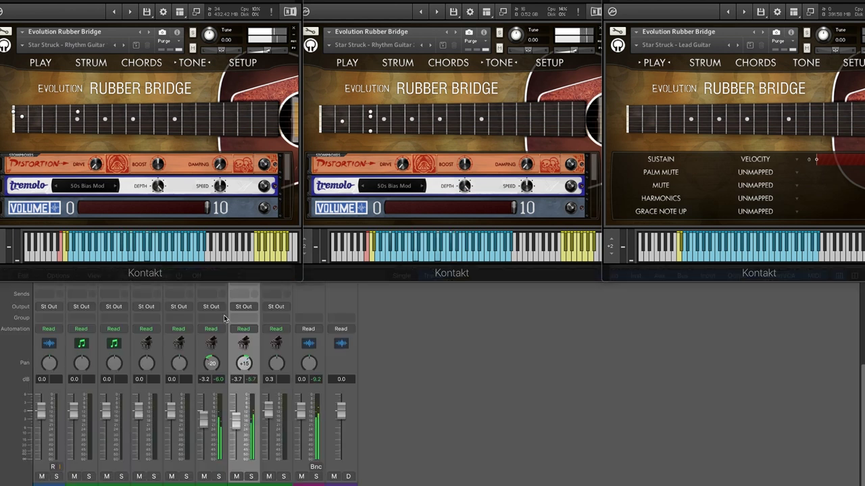
drag(181, 2, 434, 11)
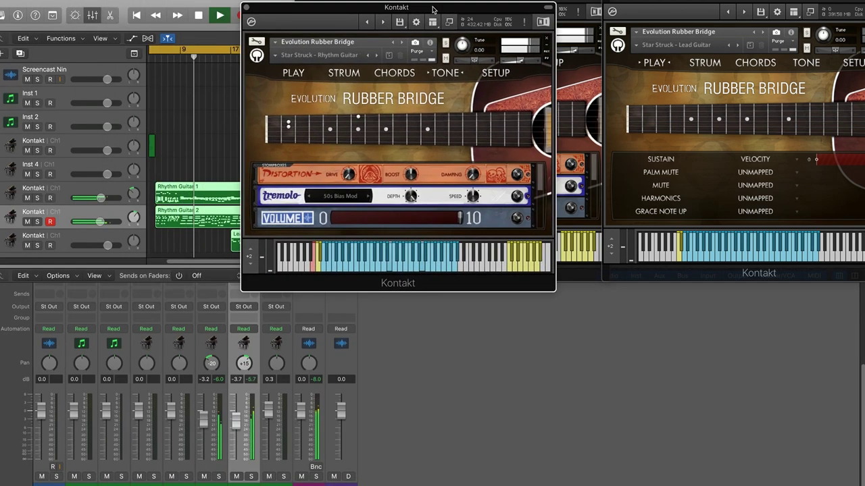
double_click(206, 191)
drag(277, 8, 105, 0)
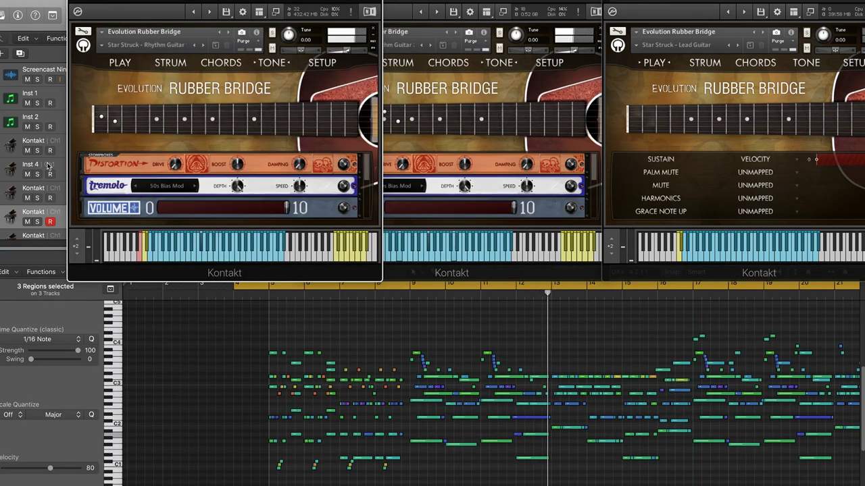
Select the lead guitar's Kontakt track and show its Lead Guitar notes from bar 17 in the piano roll
scroll(47, 166, down, 1)
click(55, 233)
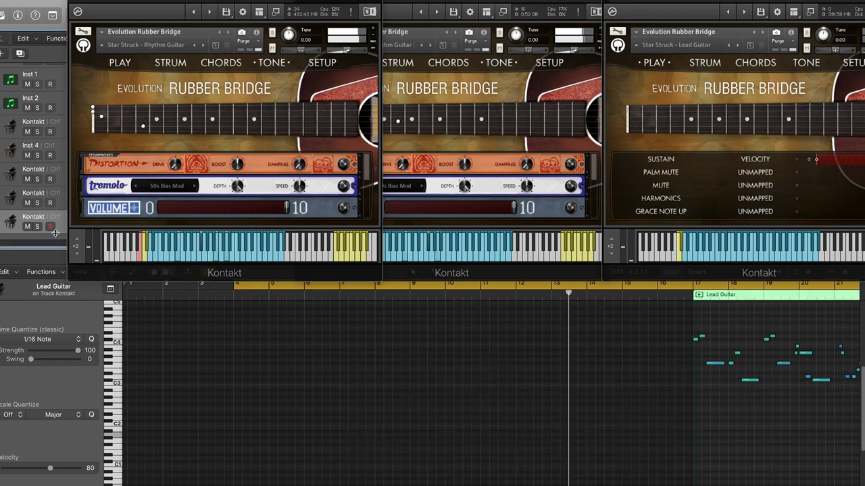
scroll(594, 441, right, 6)
scroll(574, 425, right, 1)
drag(287, 3, 217, 3)
scroll(526, 443, right, 3)
scroll(452, 426, right, 2)
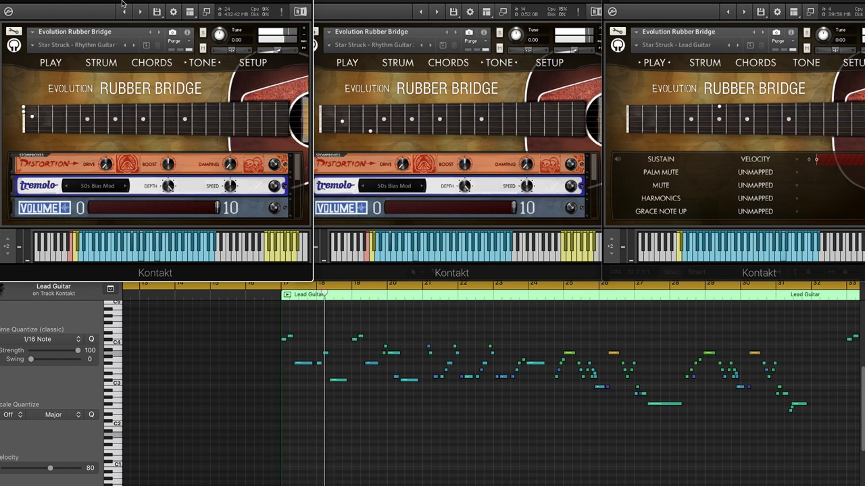
Uncover the track list, select all three guitar tracks together and record-enable the Screencast track
drag(123, 4, 296, 6)
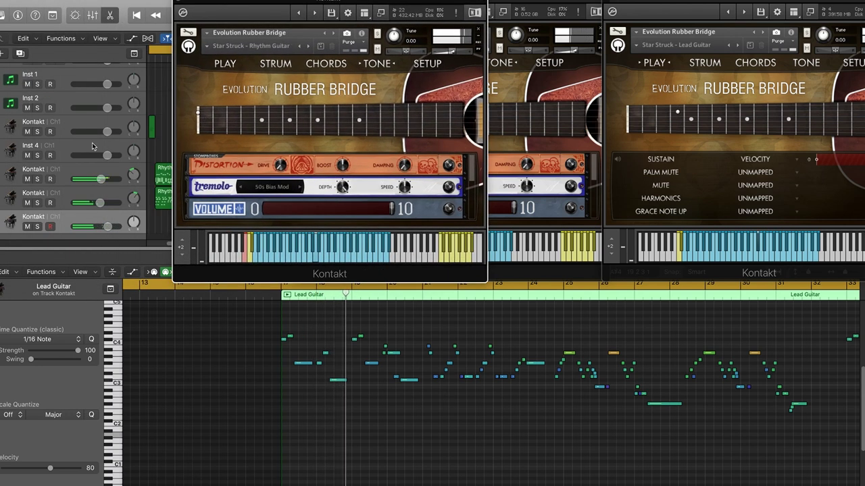
shift+click(86, 177)
scroll(102, 128, up, 1)
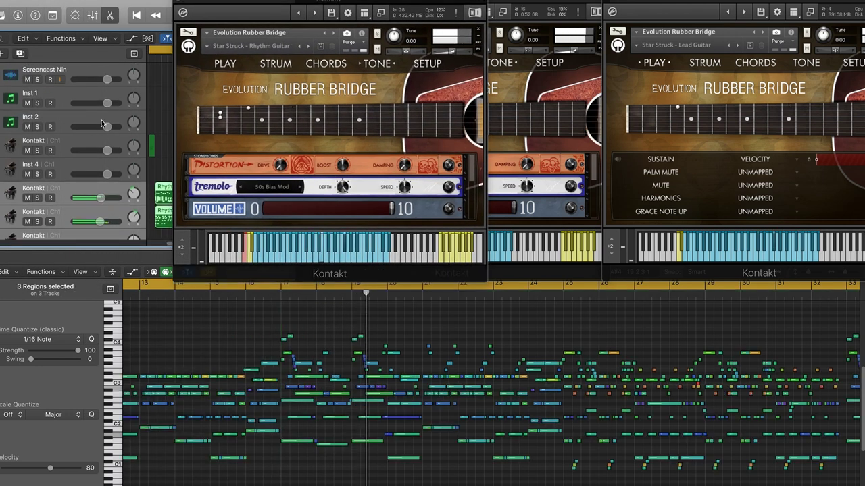
click(49, 80)
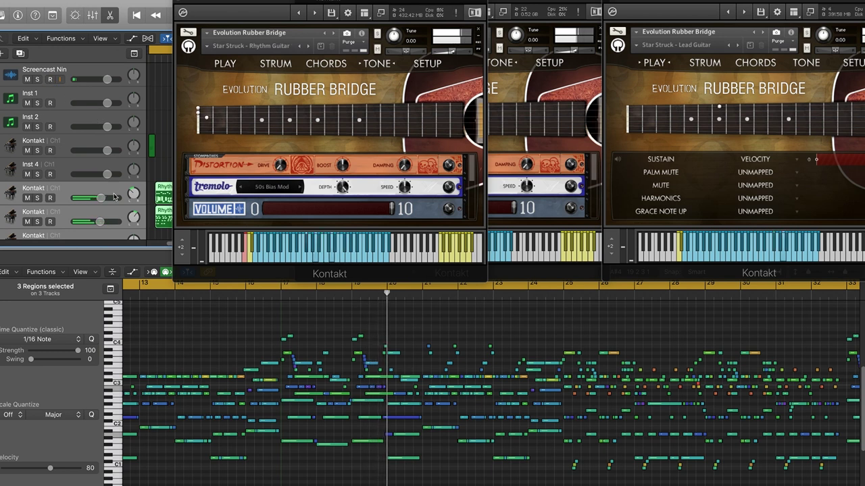
Adjust the shared volume of the selected guitar tracks during playback: lower it, raise it, and lower it again
drag(100, 198, 80, 198)
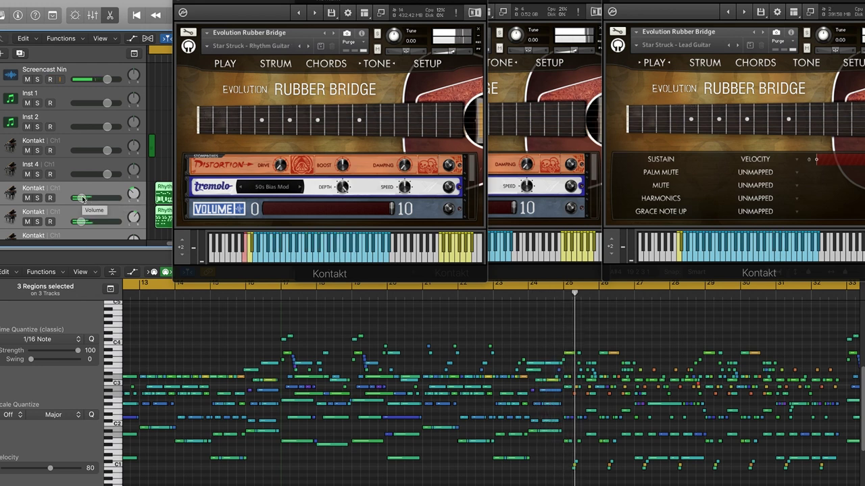
drag(82, 198, 82, 198)
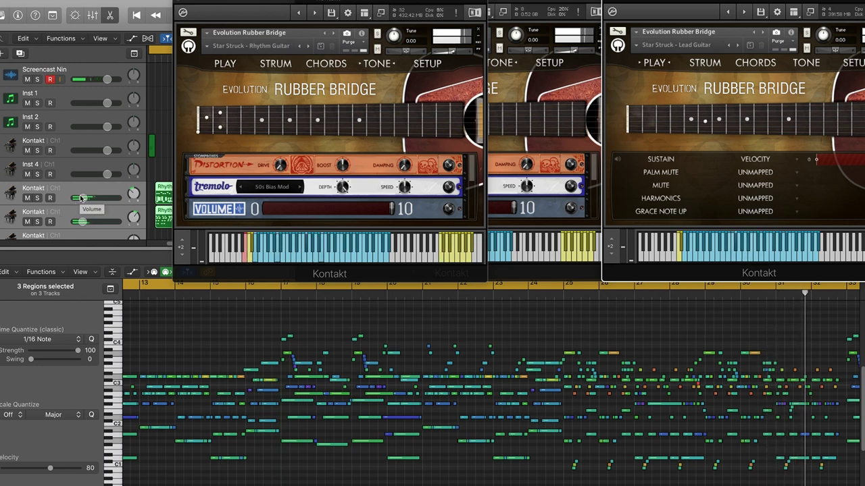
drag(81, 197, 95, 198)
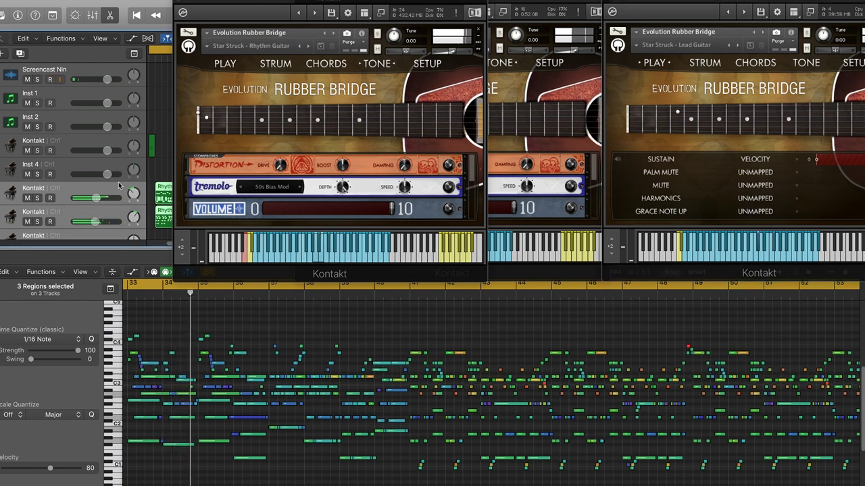
drag(96, 197, 104, 198)
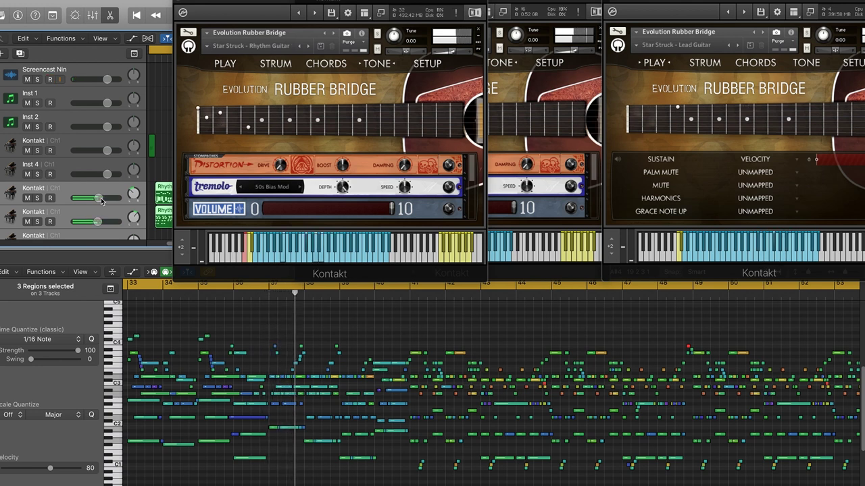
drag(101, 201, 97, 200)
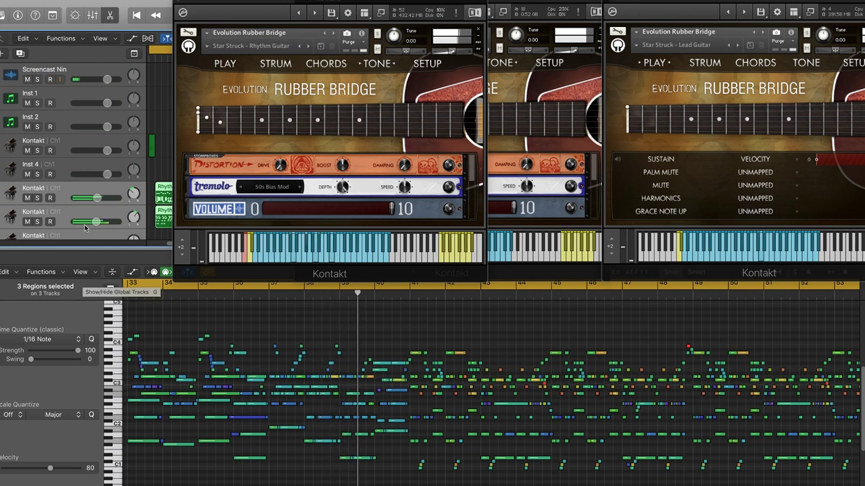
drag(97, 198, 76, 198)
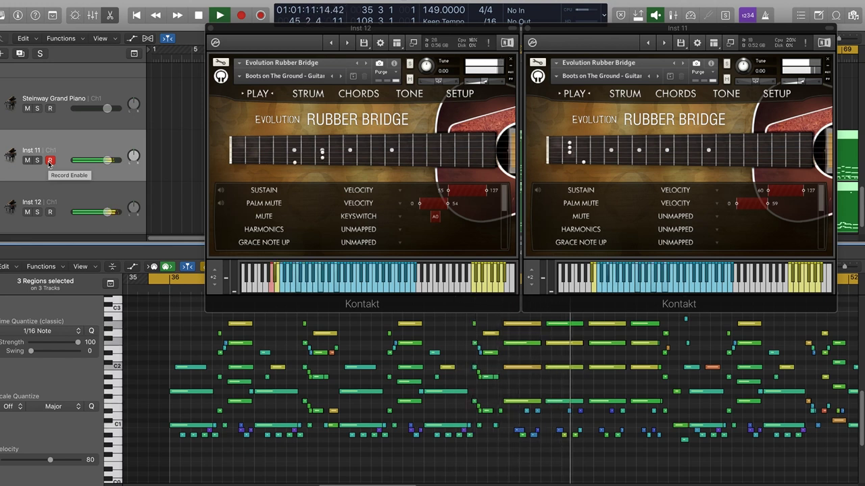
Mute the Inst 12 track and play its Guitar 2 region from about bar 46 with the notes around C6 in view
click(26, 212)
click(33, 193)
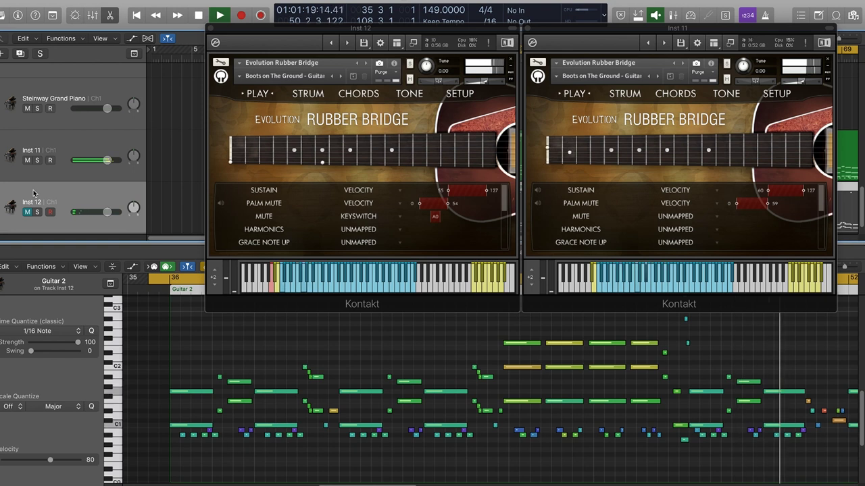
scroll(540, 384, up, 3)
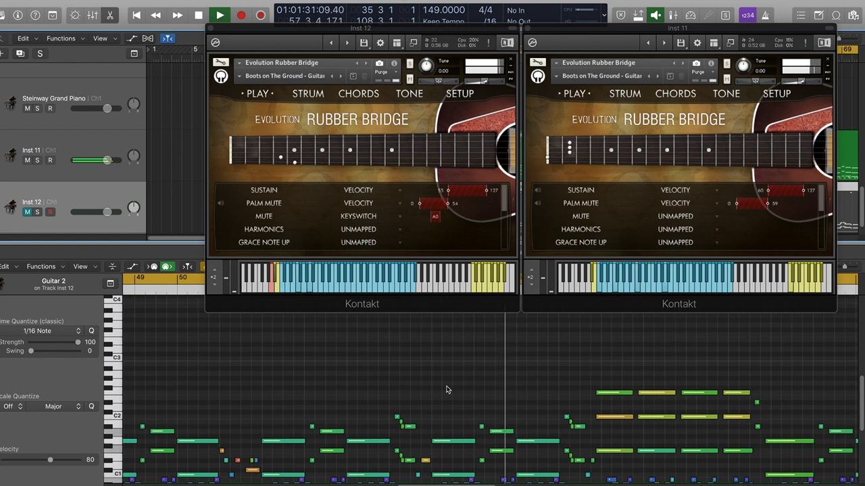
scroll(460, 398, up, 10)
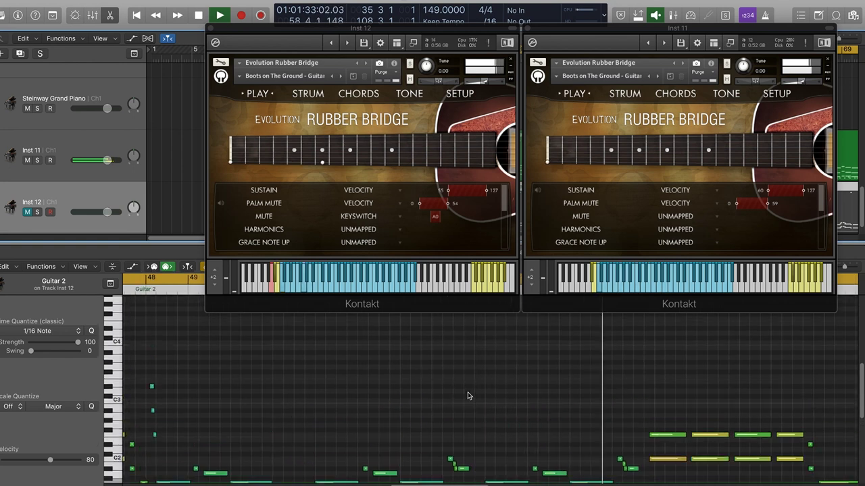
scroll(424, 390, left, 2)
scroll(416, 392, left, 1)
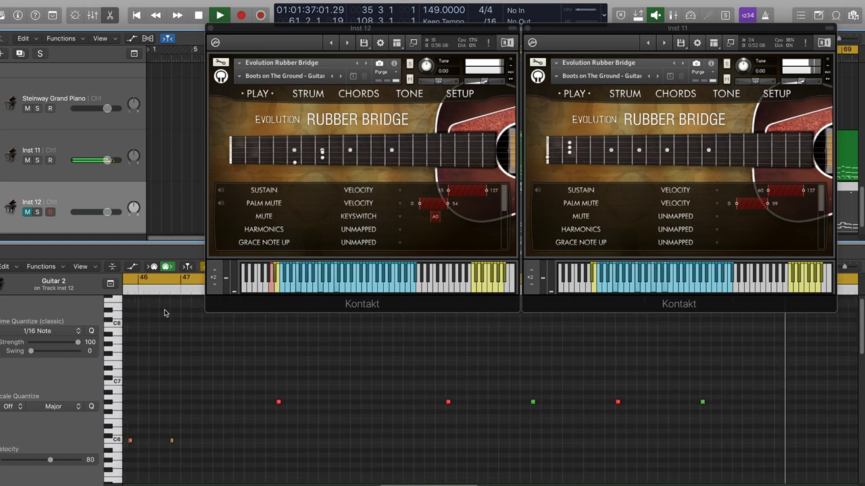
click(127, 293)
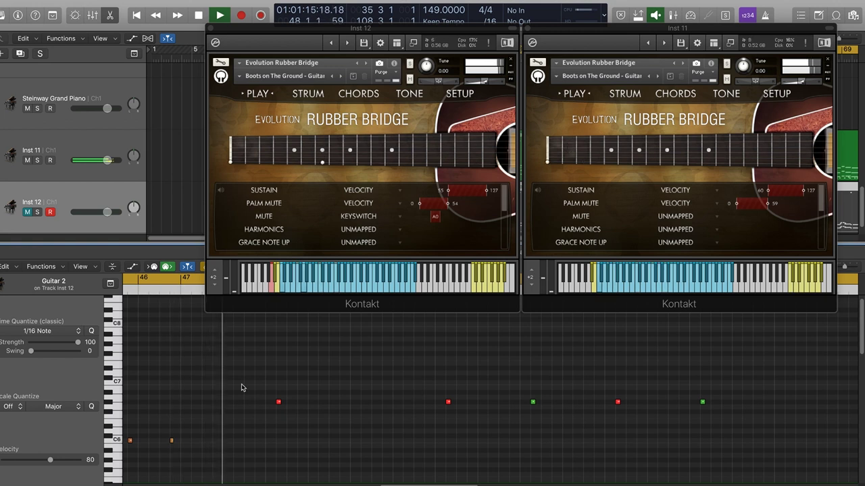
Select the row of Guitar 2 notes between C6 and C7 and solo the Inst 12 track
scroll(407, 411, down, 4)
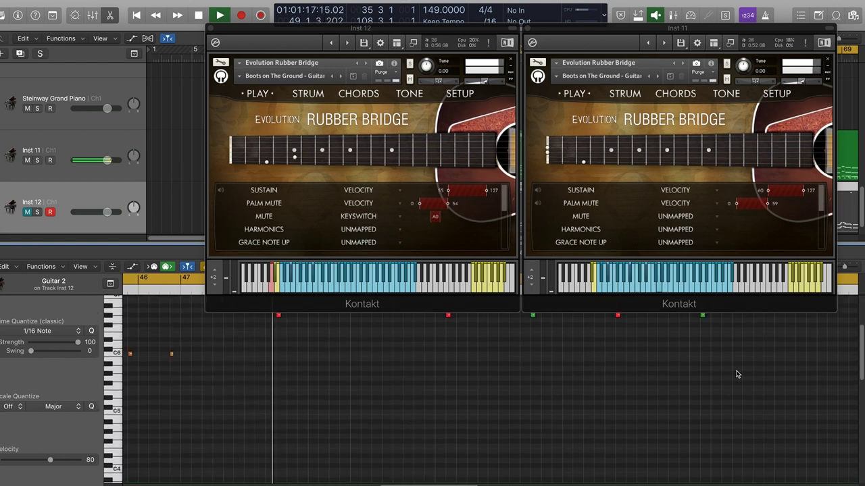
scroll(740, 351, up, 1)
drag(741, 325, 255, 378)
scroll(270, 382, left, 3)
scroll(295, 387, left, 2)
key(s)
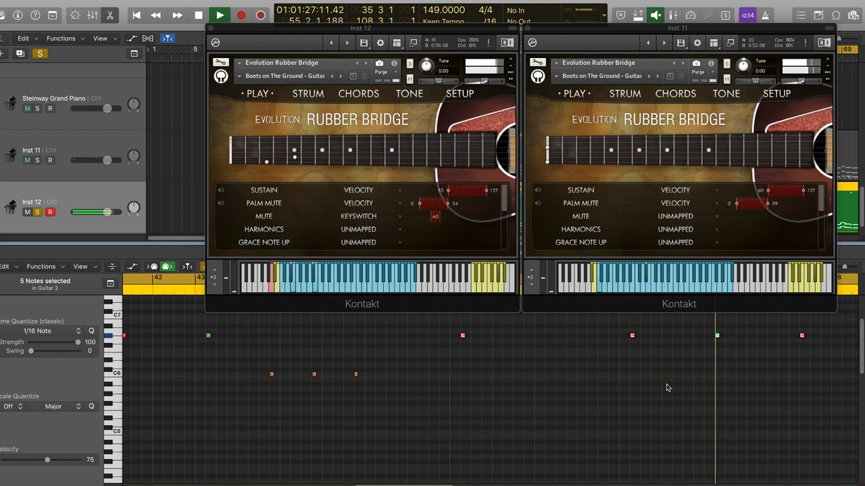
Remove the solo from the Inst 12 track and toggle its mute
scroll(672, 405, up, 3)
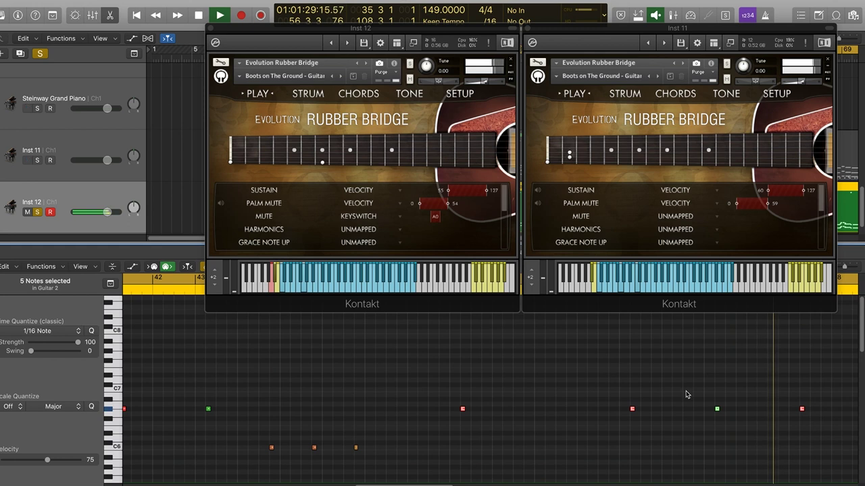
key(ctrl+s)
key(ctrl+m)
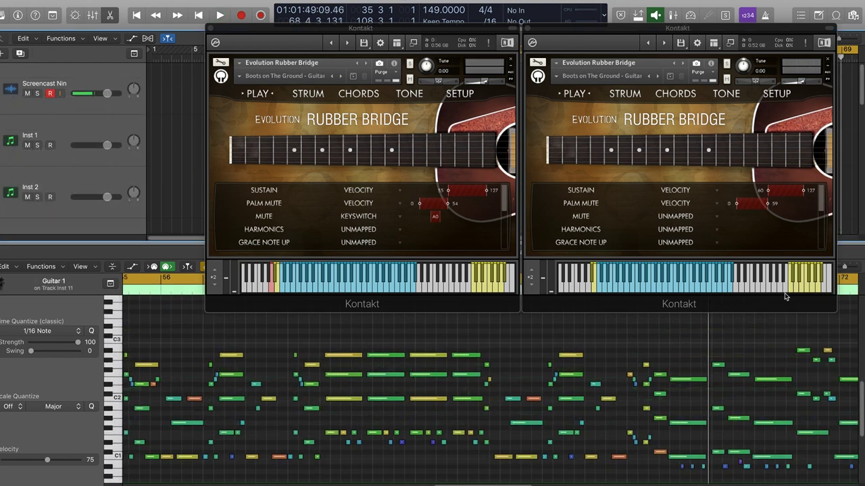
Box-select the high notes of the Guitar 1 region, then clear the selection
scroll(674, 383, up, 10)
drag(491, 388, 666, 463)
drag(313, 367, 126, 452)
click(457, 407)
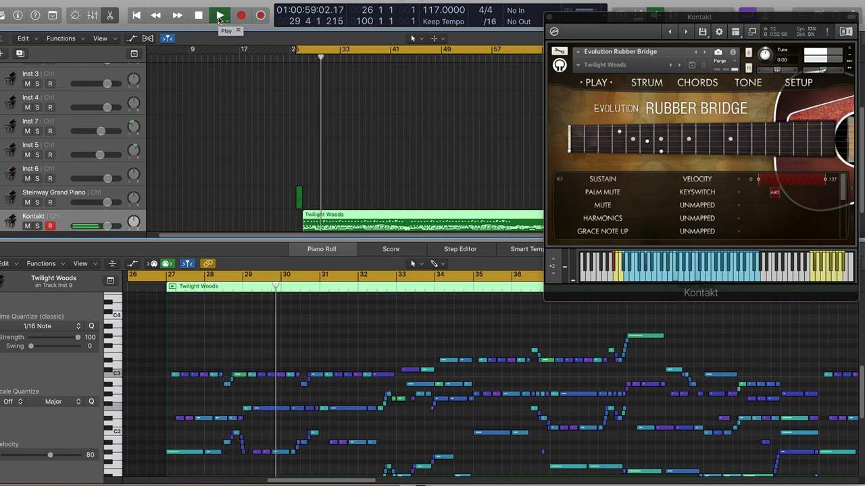
Select the Twilight Woods region's notes around C6 and higher, and solo its Kontakt track to hear them
scroll(532, 405, up, 10)
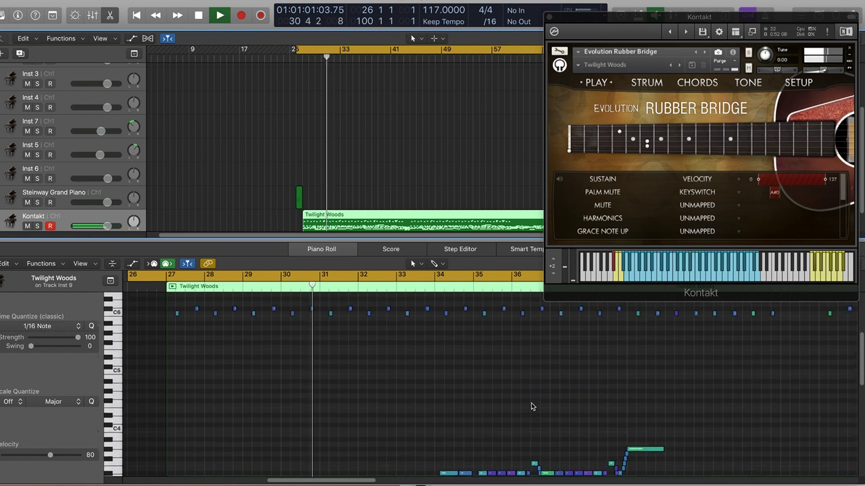
drag(172, 360, 817, 452)
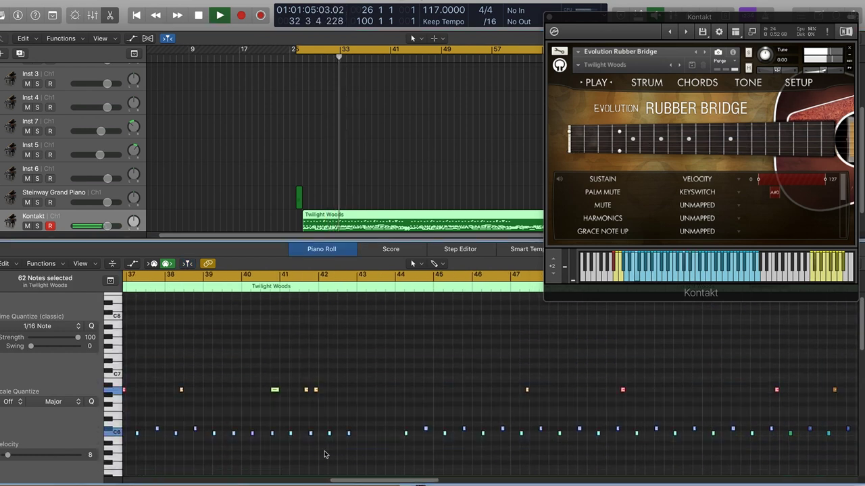
drag(350, 481, 292, 482)
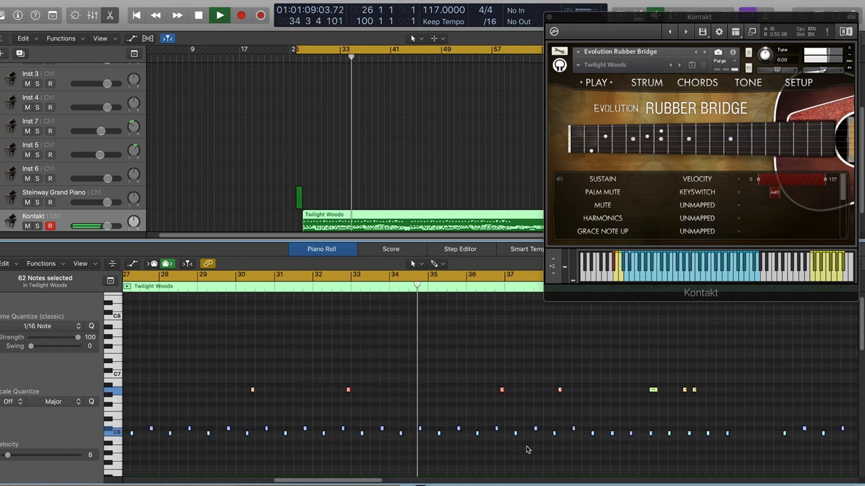
key(ctrl+s)
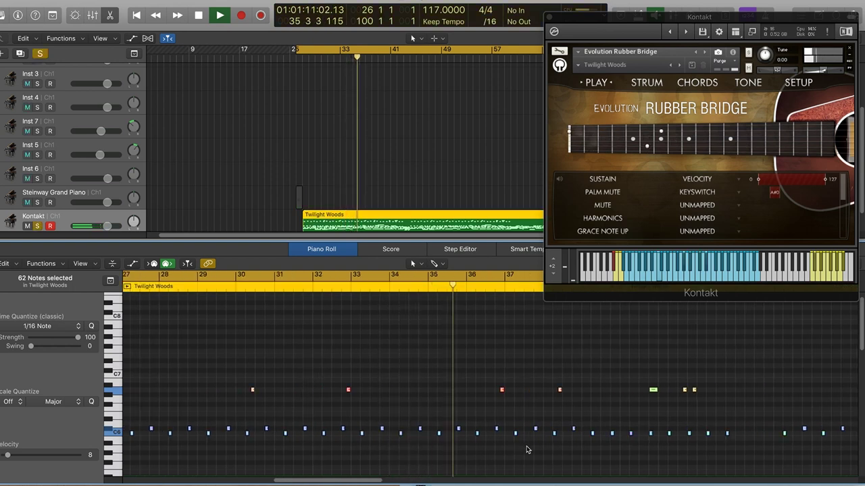
scroll(528, 450, down, 10)
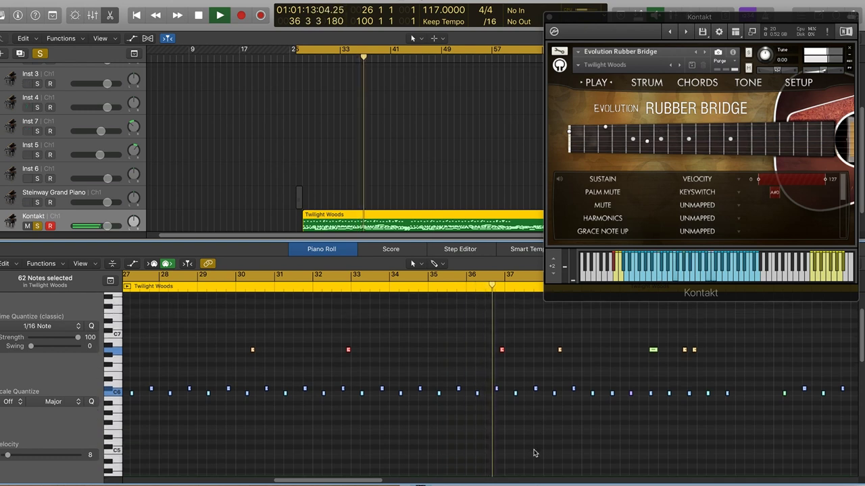
scroll(522, 442, up, 10)
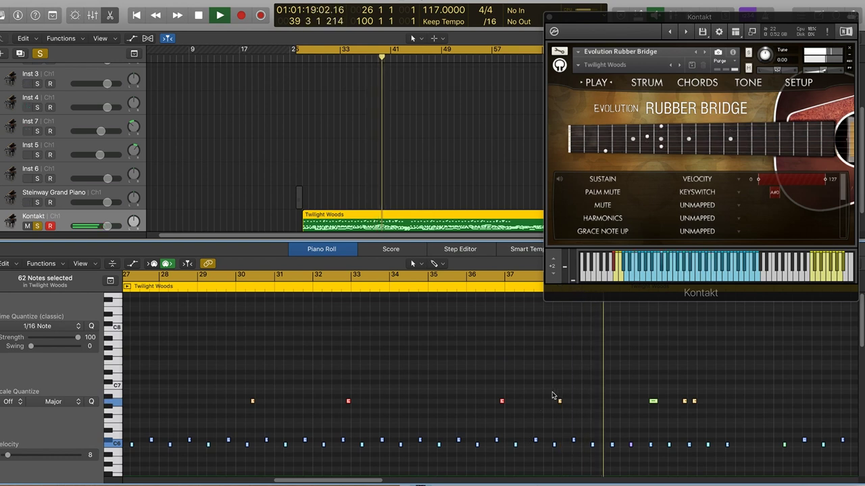
Remove the solo from the Twilight Woods track and fit its high and low notes from bar 27 in the piano roll
key(ctrl+s)
scroll(555, 391, down, 5)
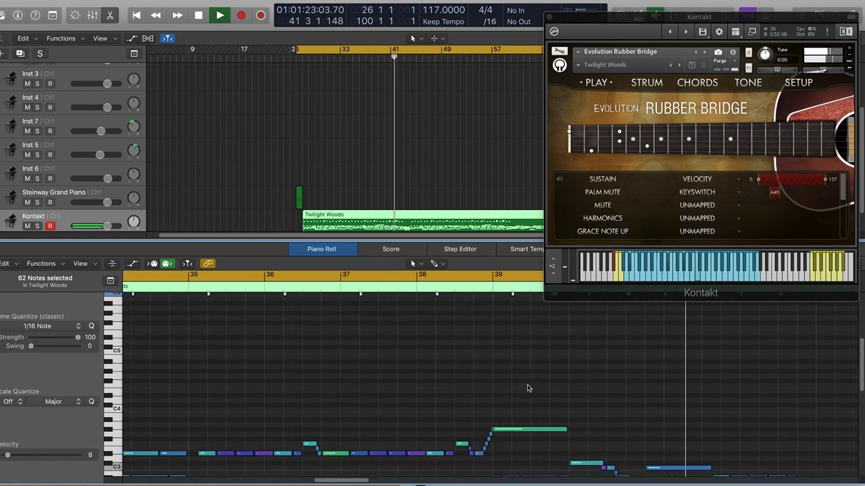
key(super+Left)
scroll(529, 389, up, 3)
key(super+Up)
key(super+Up)
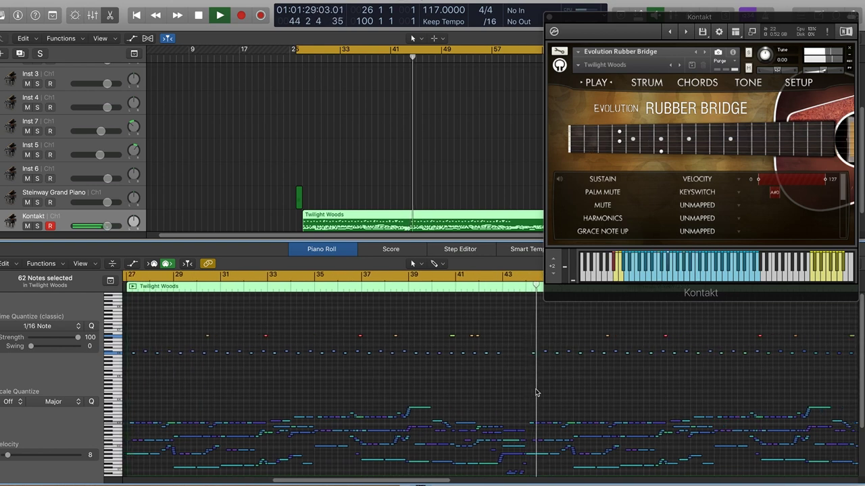
Look through the Twilight Woods preset's tone effects, from the stompboxes and rack effects down to the amp, spring reverb and cab
click(748, 84)
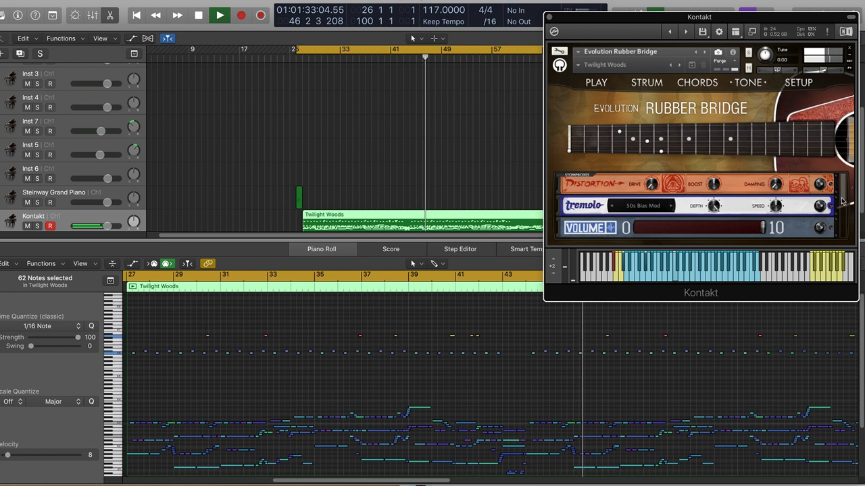
scroll(843, 208, down, 2)
scroll(843, 216, down, 3)
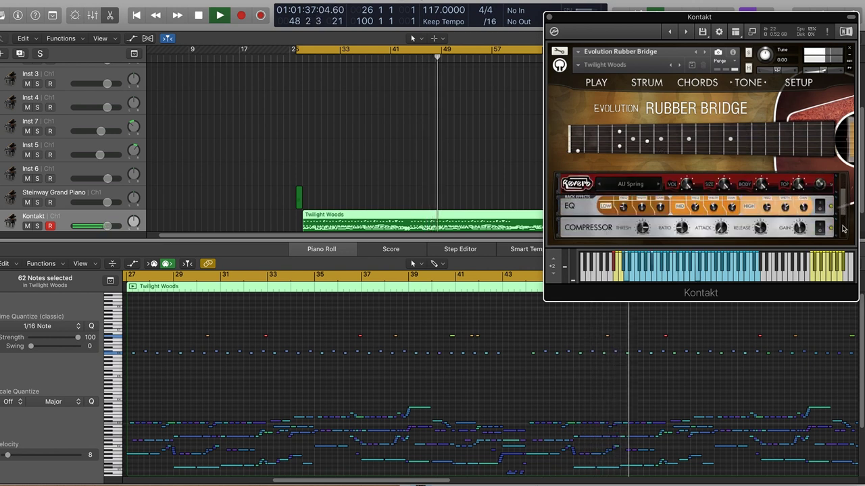
scroll(843, 230, down, 1)
scroll(843, 231, down, 4)
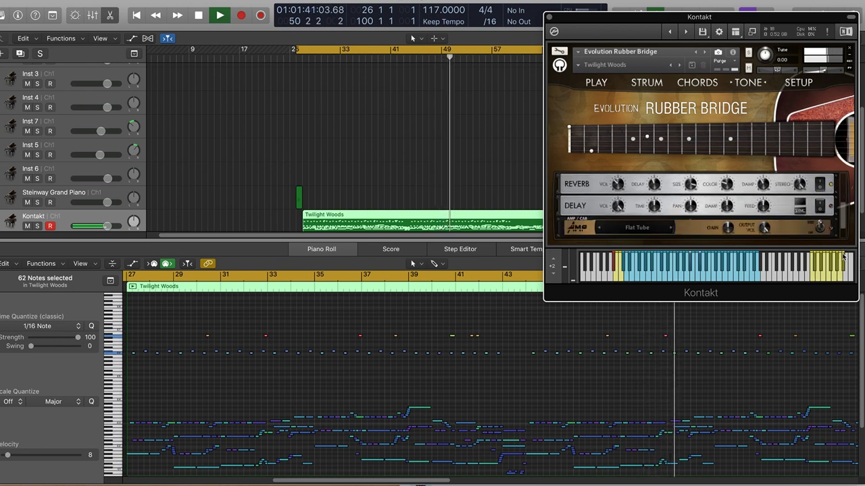
scroll(843, 233, down, 2)
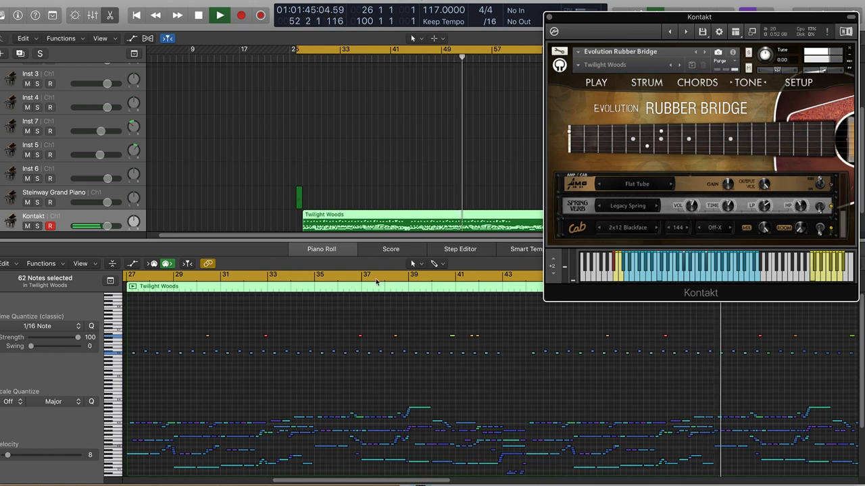
Select the Screencast Nin audio track and enable its input monitoring
scroll(67, 102, up, 3)
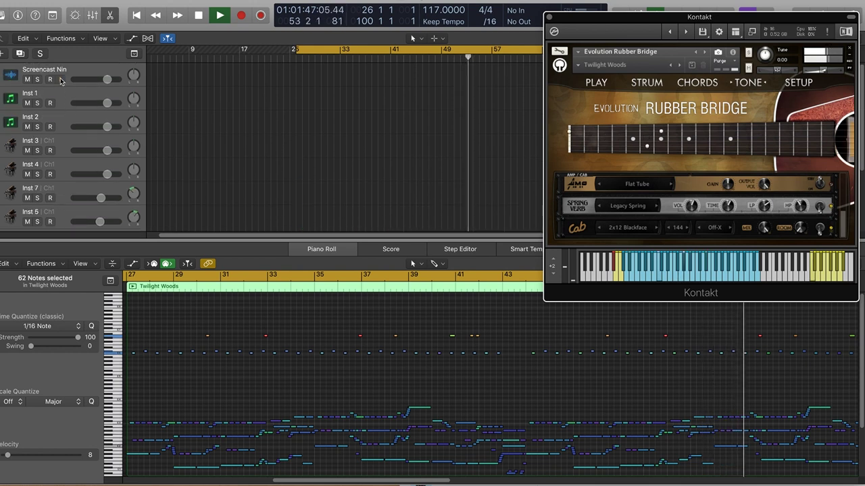
click(58, 86)
click(60, 80)
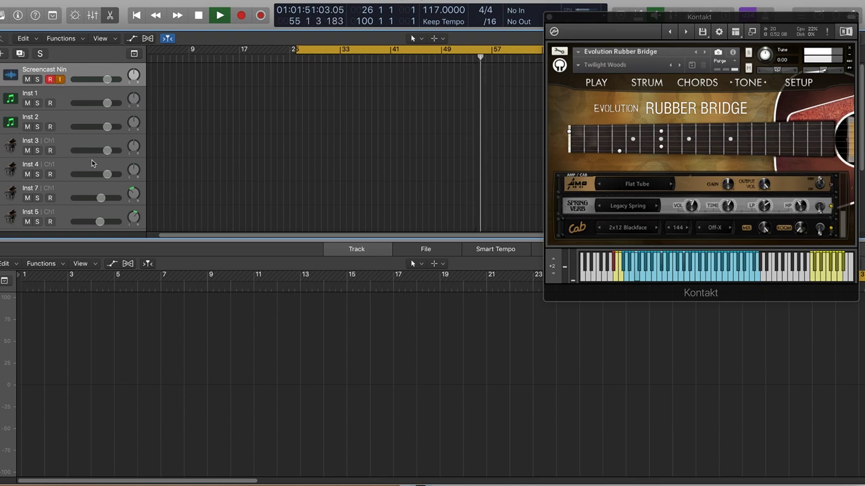
Lower the Kontakt track's volume and check the amp and cab effects at the end of the tone rack
scroll(88, 169, down, 4)
drag(106, 204, 88, 205)
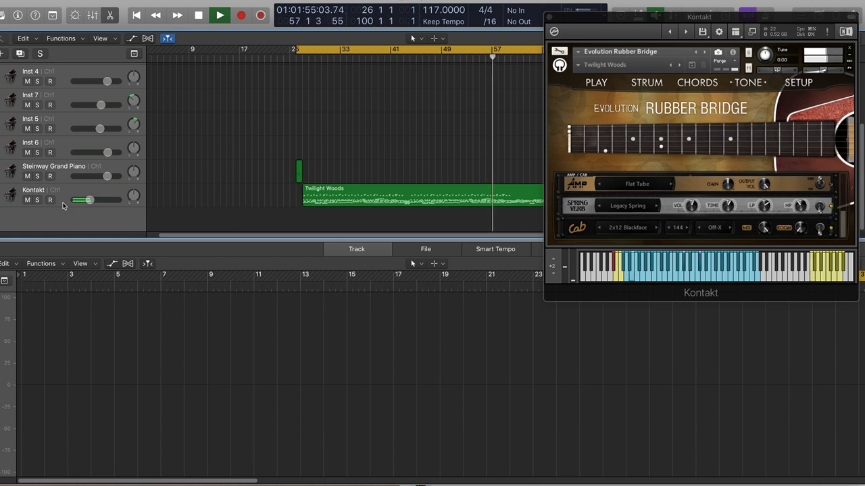
drag(88, 205, 84, 204)
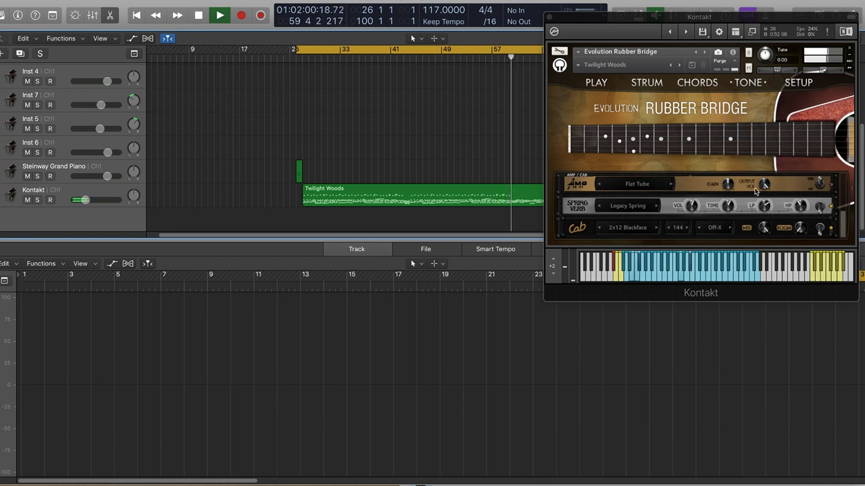
click(843, 229)
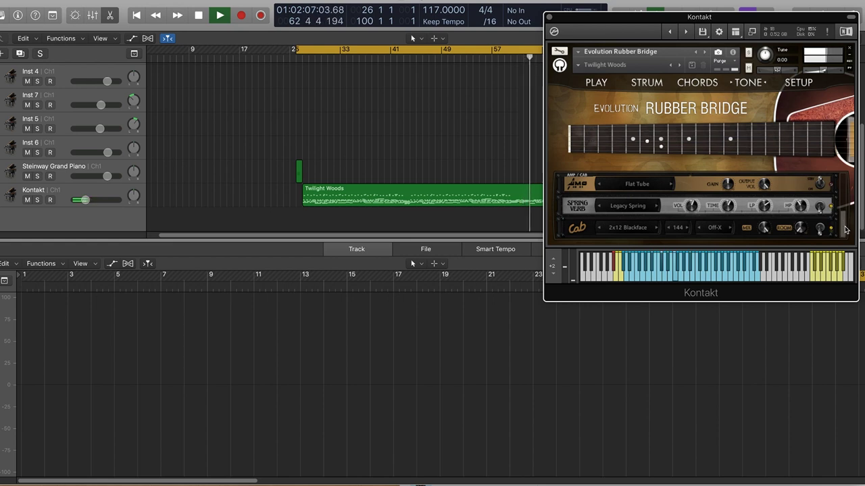
mouse_move(843, 228)
mouse_down()
mouse_move(845, 175)
mouse_move(847, 237)
mouse_up()
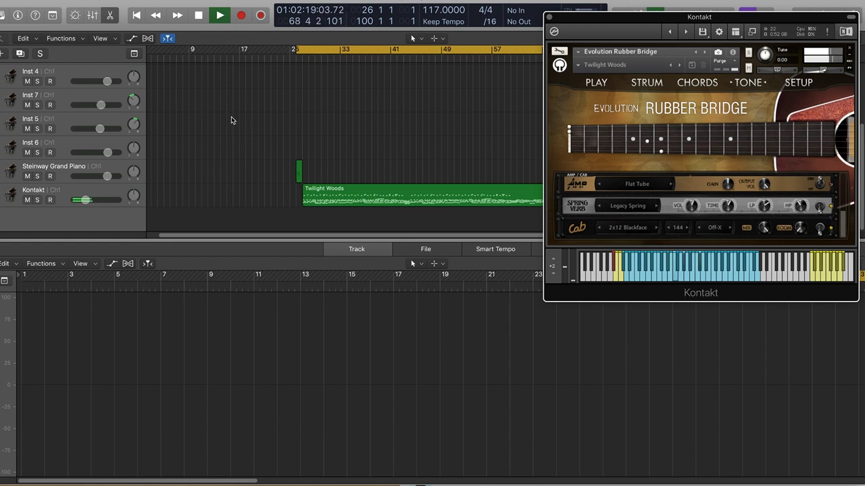
Show the Twilight Woods region's notes in the piano roll and raise the Kontakt track's volume
double_click(377, 184)
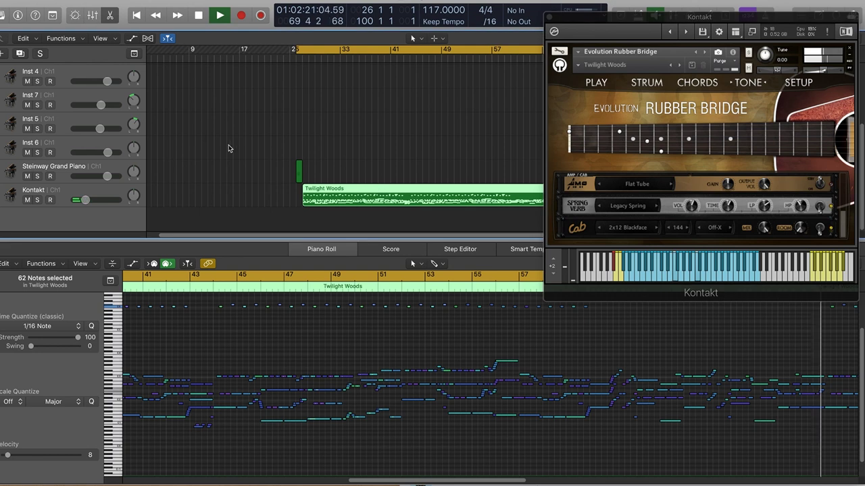
mouse_move(105, 199)
mouse_down()
mouse_move(119, 200)
mouse_move(103, 200)
mouse_up()
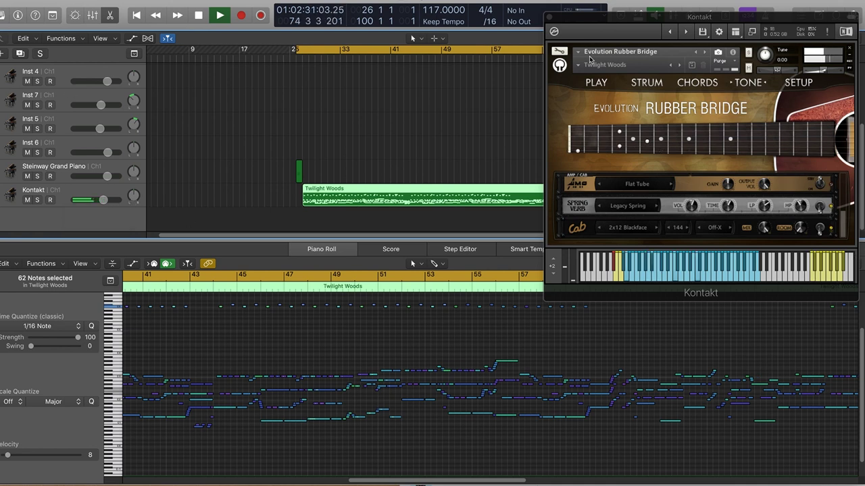
With the Kontakt track turned down, inspect the Palm Mute trigger options among the instrument's articulation mappings
click(597, 83)
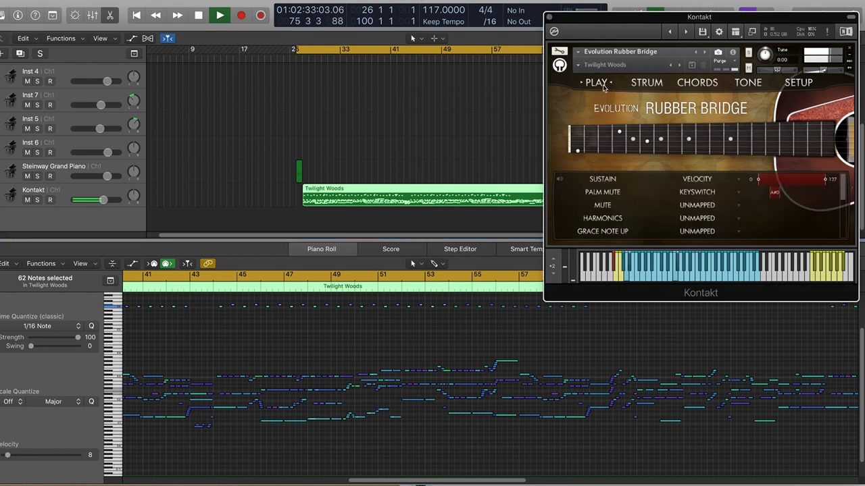
drag(104, 200, 89, 201)
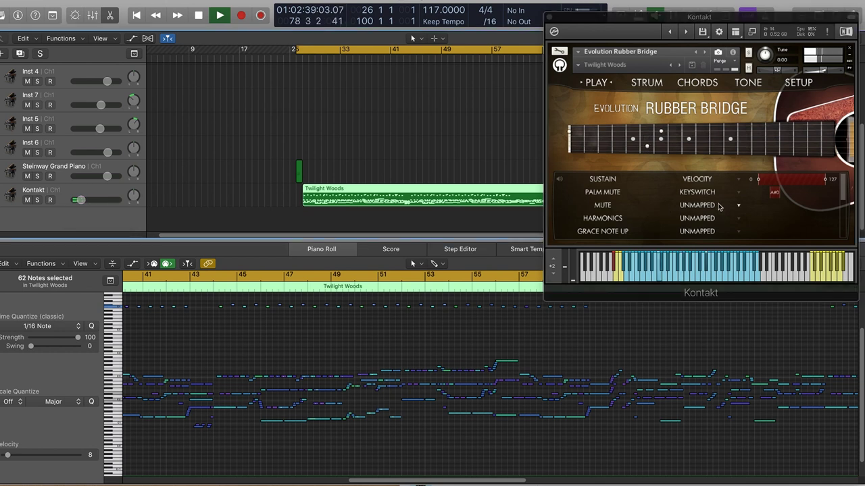
click(776, 196)
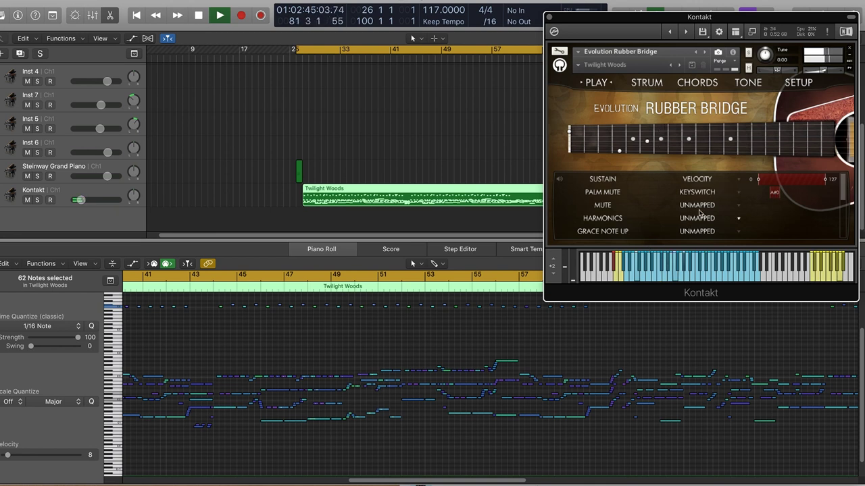
click(716, 194)
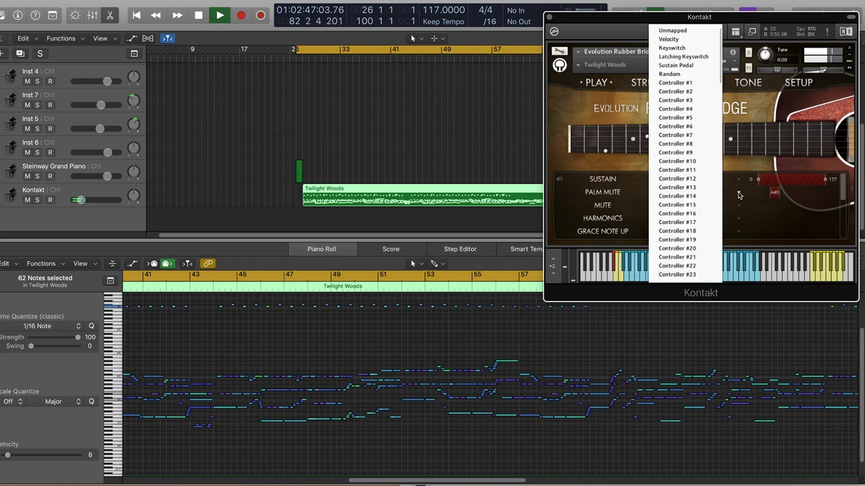
click(777, 197)
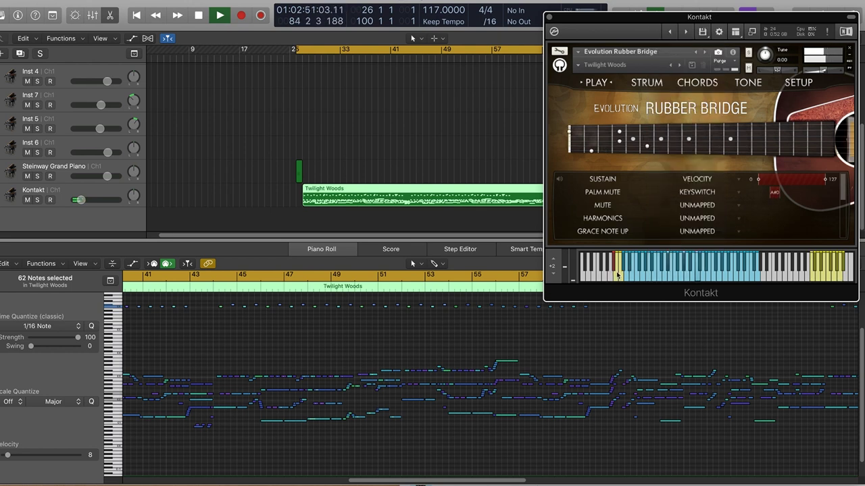
Raise the Kontakt track's volume and stop playback
click(80, 201)
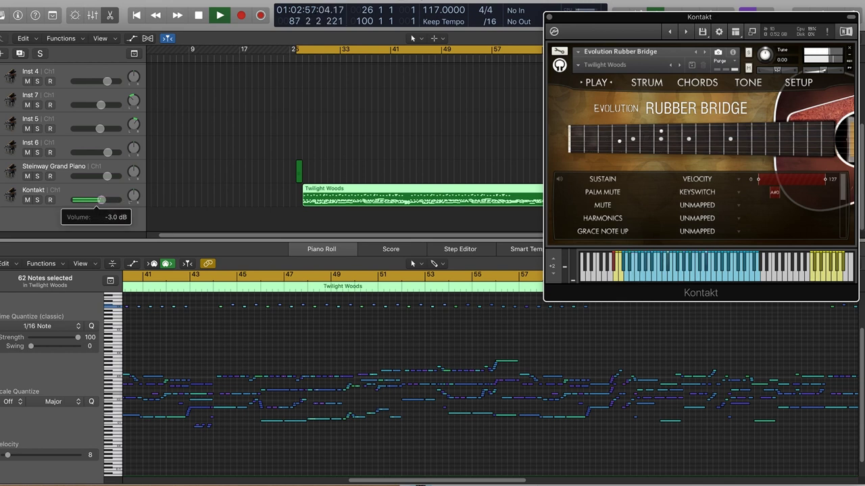
drag(105, 200, 140, 205)
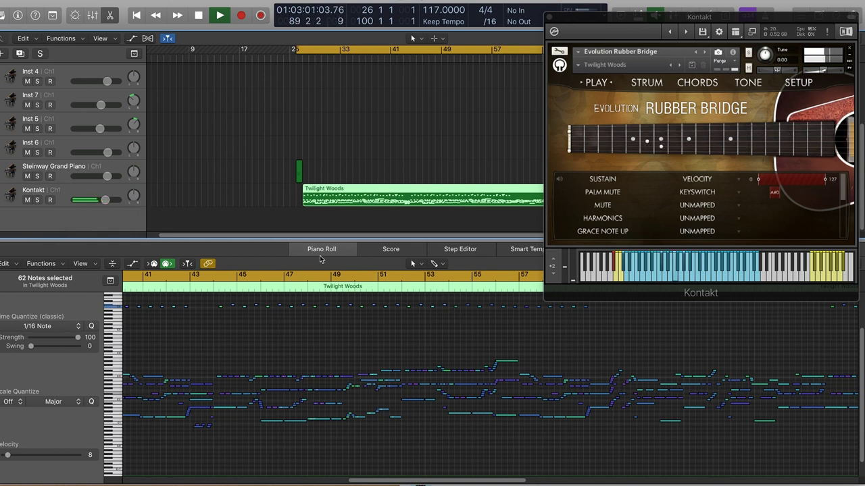
click(197, 15)
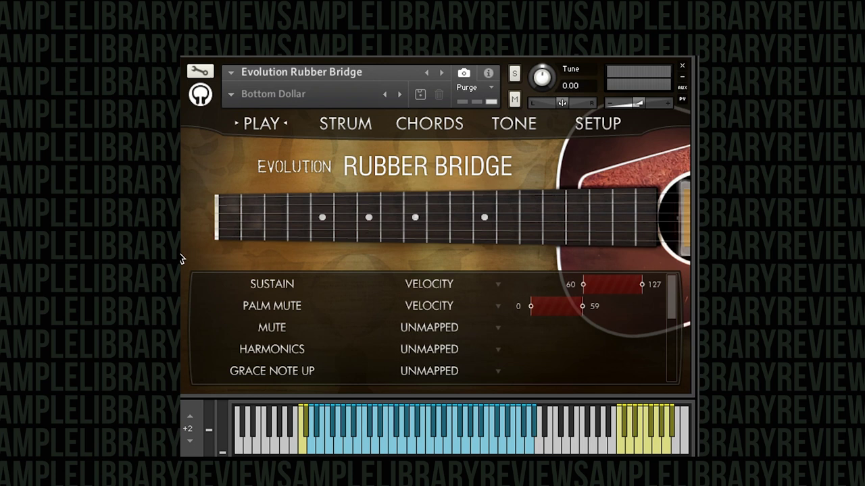
Look over the instrument's snapshot list and its Chords and neighbouring pages, ending on the Play page
click(230, 96)
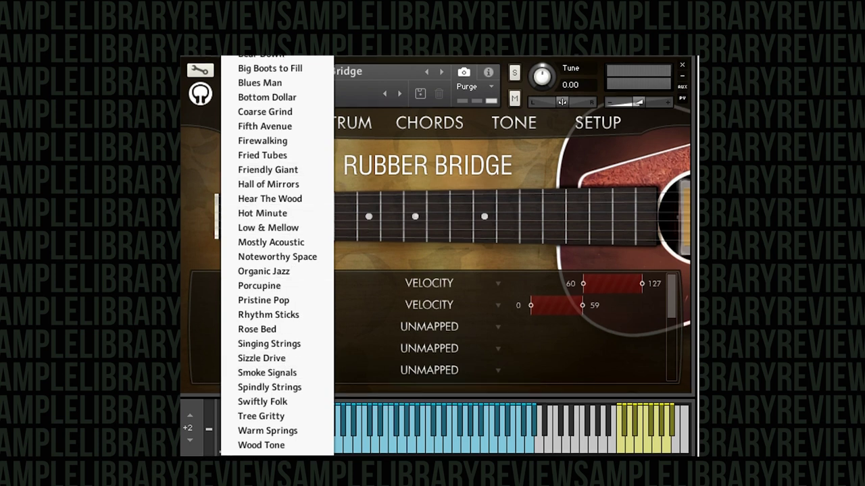
click(453, 128)
click(499, 130)
click(397, 126)
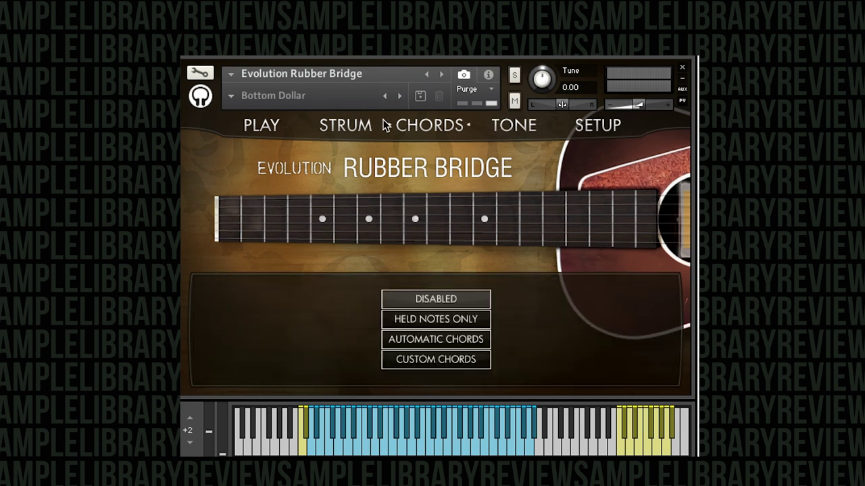
click(380, 126)
click(268, 131)
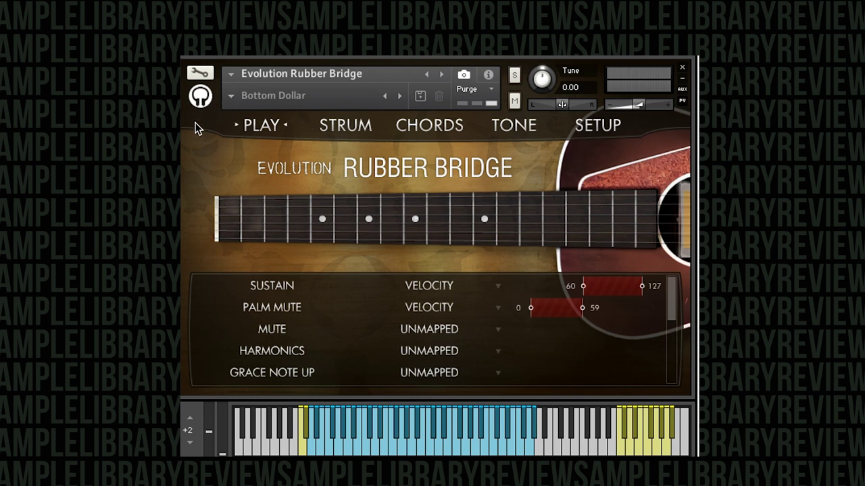
Load the Bottom Dollar snapshot of Evolution Rubber Bridge
click(232, 98)
click(231, 100)
click(232, 98)
click(265, 100)
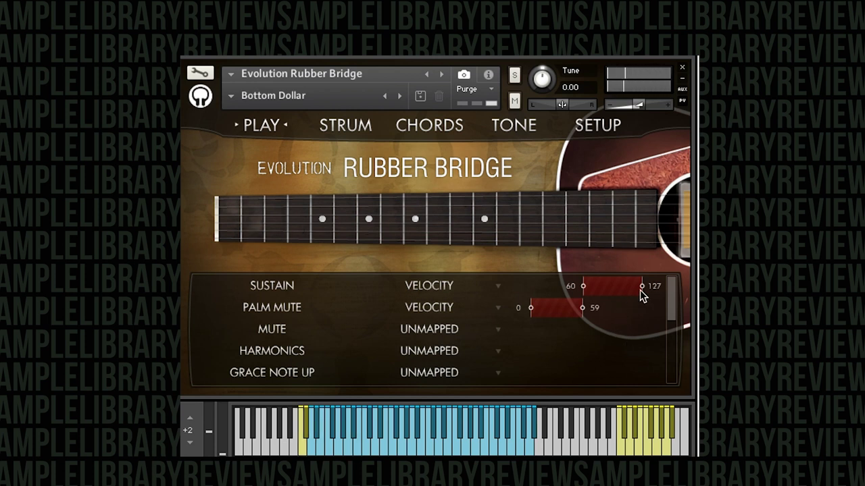
Set the Sustain articulation to Unmapped and extend the Palm Mute velocity range to 0–127
click(458, 289)
click(544, 294)
drag(582, 308, 642, 308)
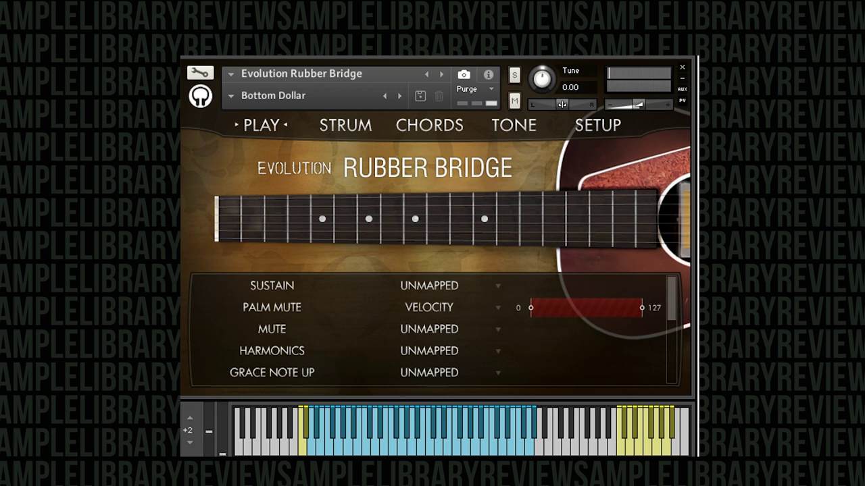
Load the Firewalking snapshot and view its tone effects from the stompboxes down to the amp, spring reverb and cab
click(230, 96)
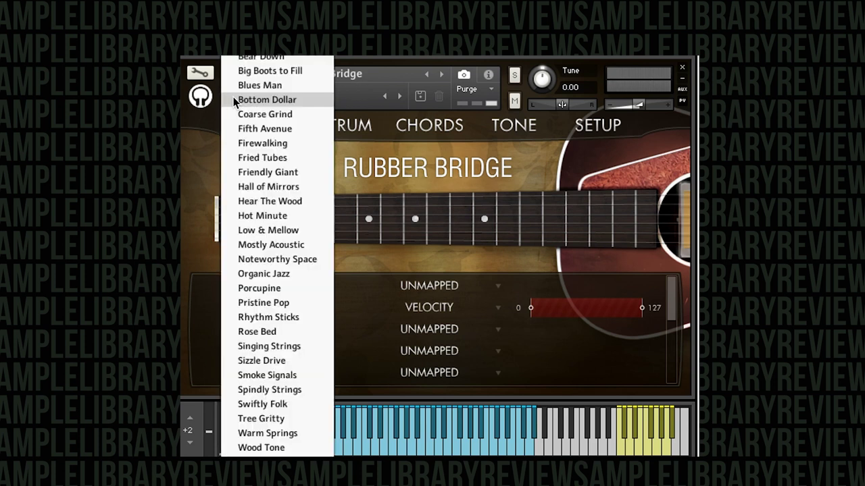
click(281, 145)
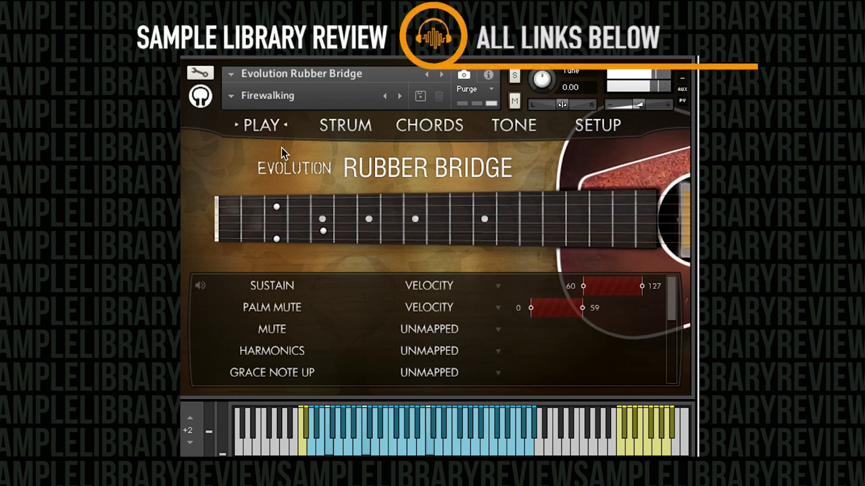
click(510, 127)
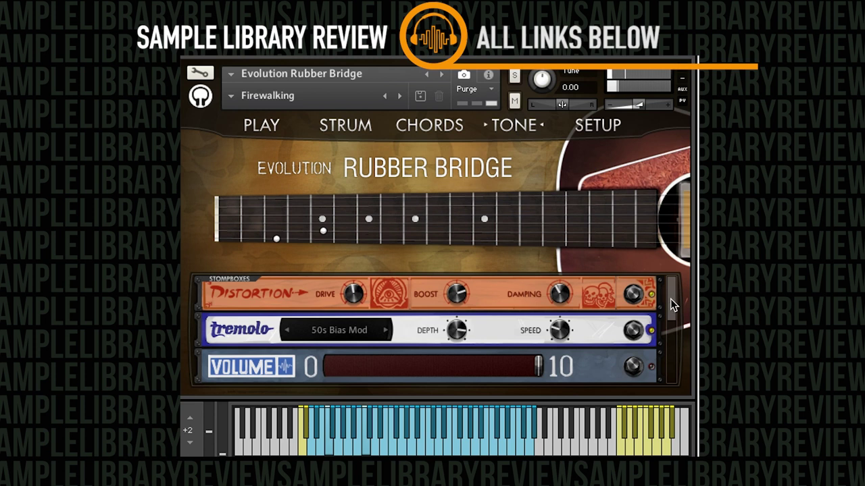
drag(670, 306, 665, 424)
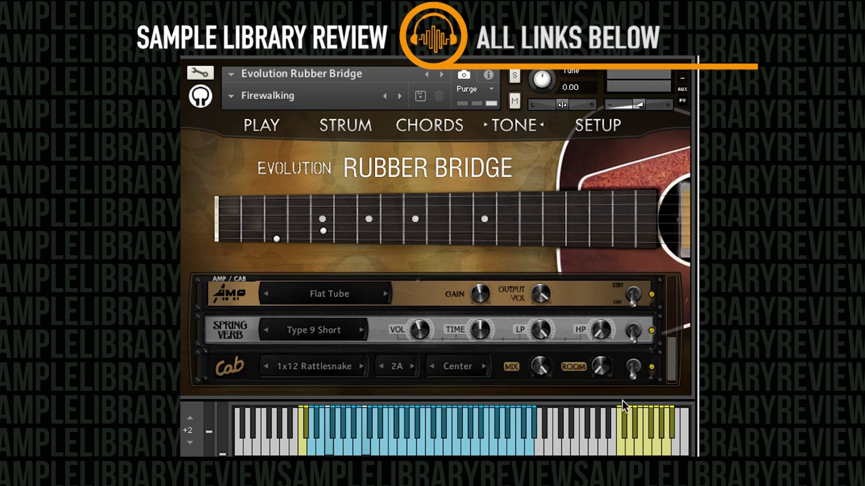